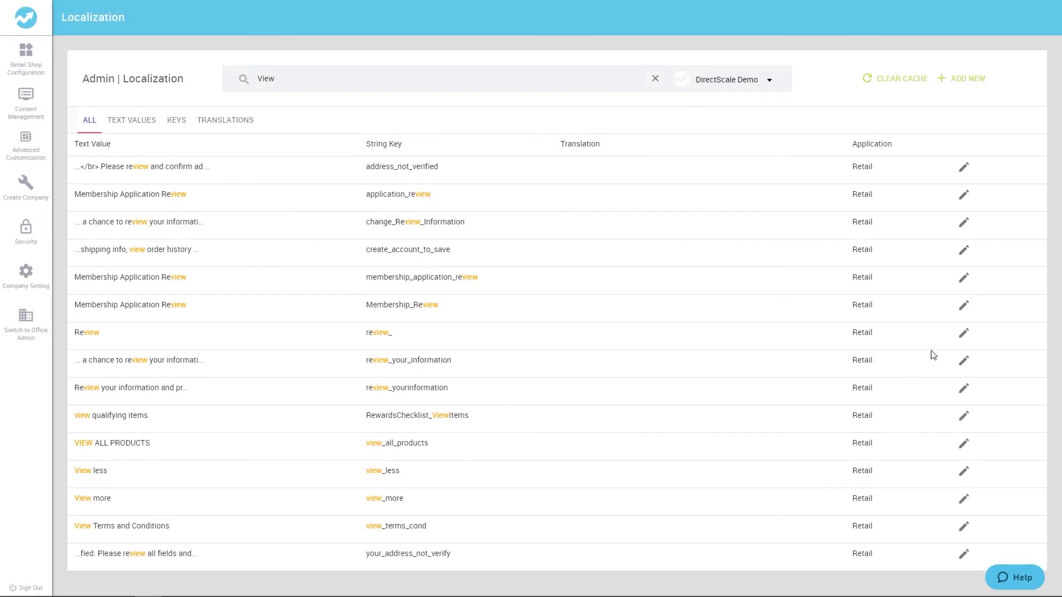
Step: Open the Retail string with key review_ and expand its English translation to the United States of America market field
left_click(963, 334)
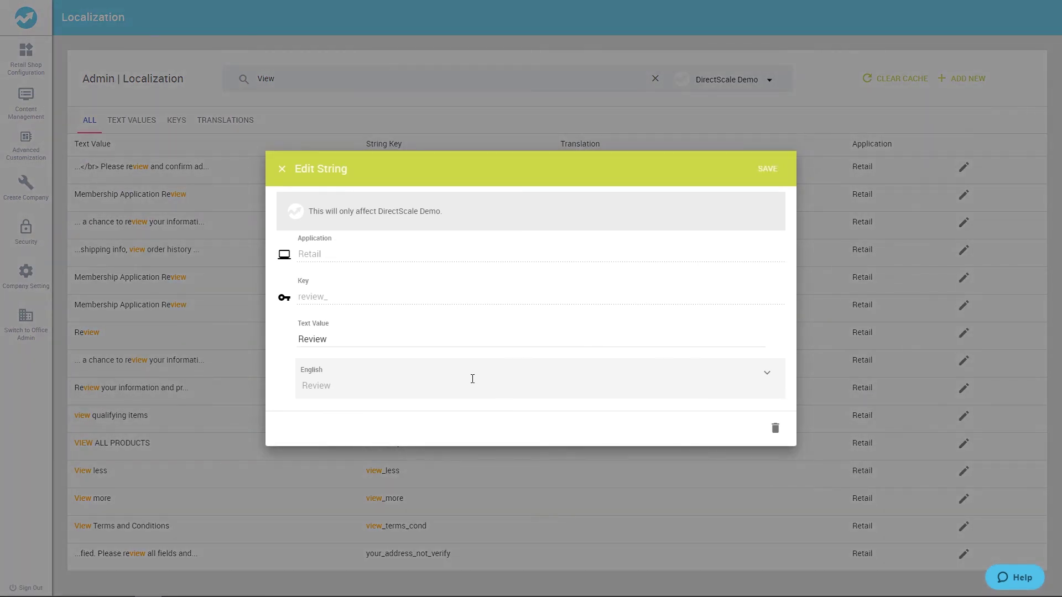
left_click(768, 383)
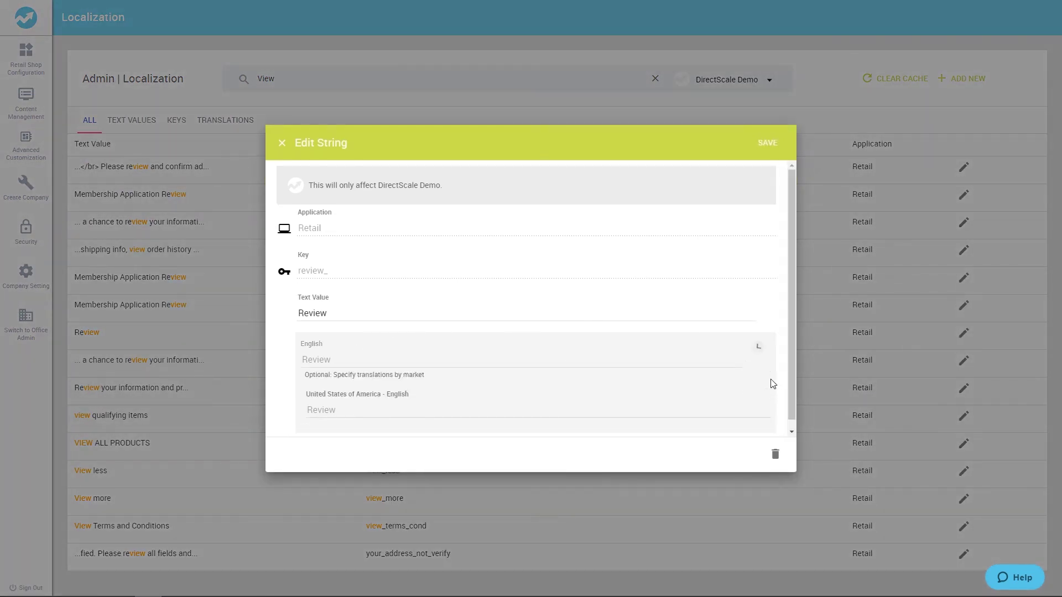
left_click(415, 411)
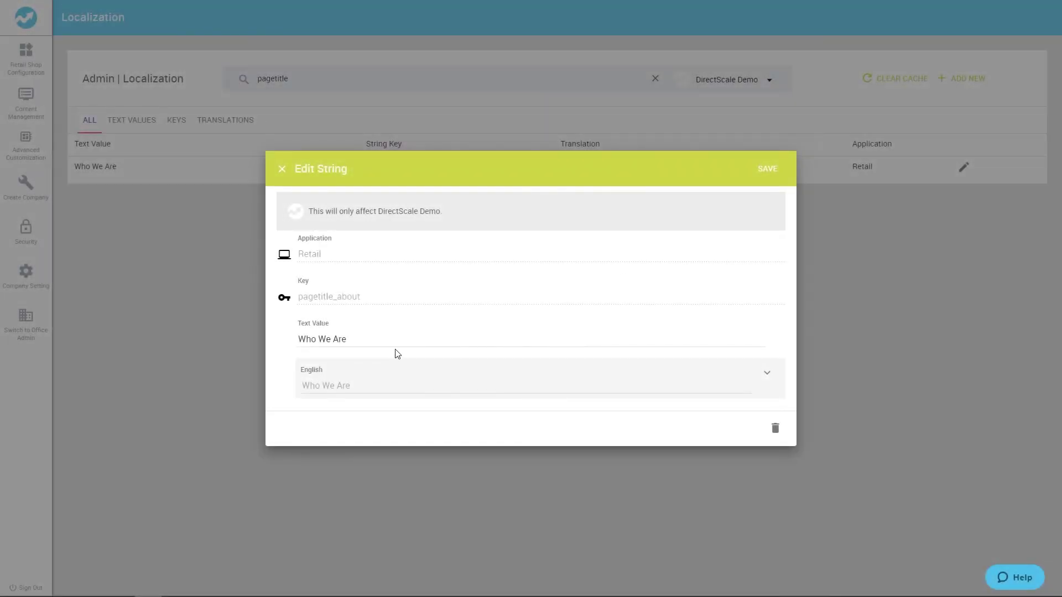
Step: Replace the text value of the pagetitle_about string with "About Us"
left_click(377, 338)
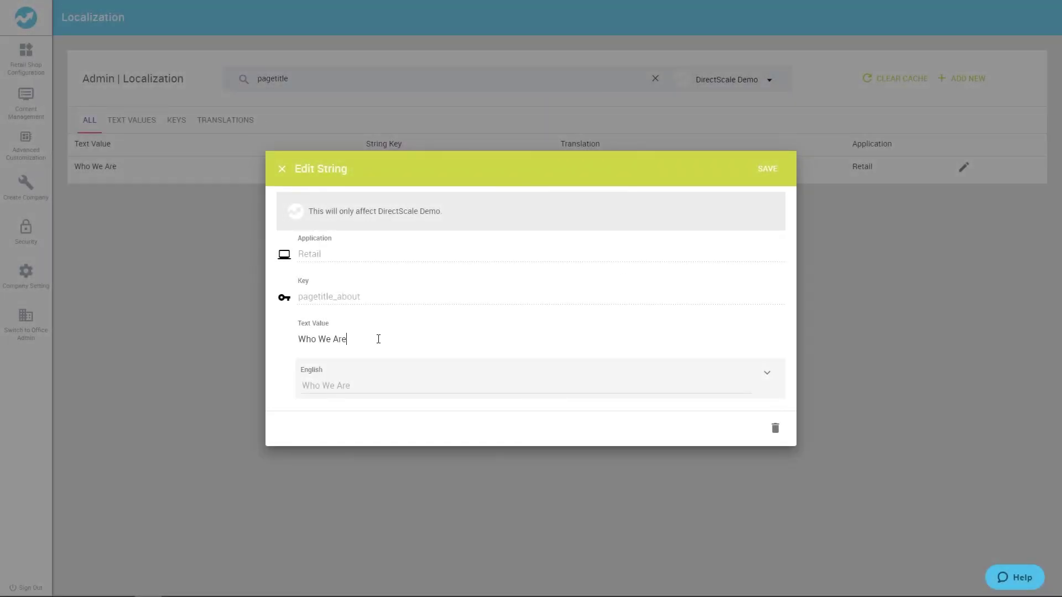
key("BackSpace")
key("BackSpace")
key("BackSpace")
key("BackSpace")
key("BackSpace")
key("BackSpace")
key("BackSpace")
key("BackSpace")
type("About Us")
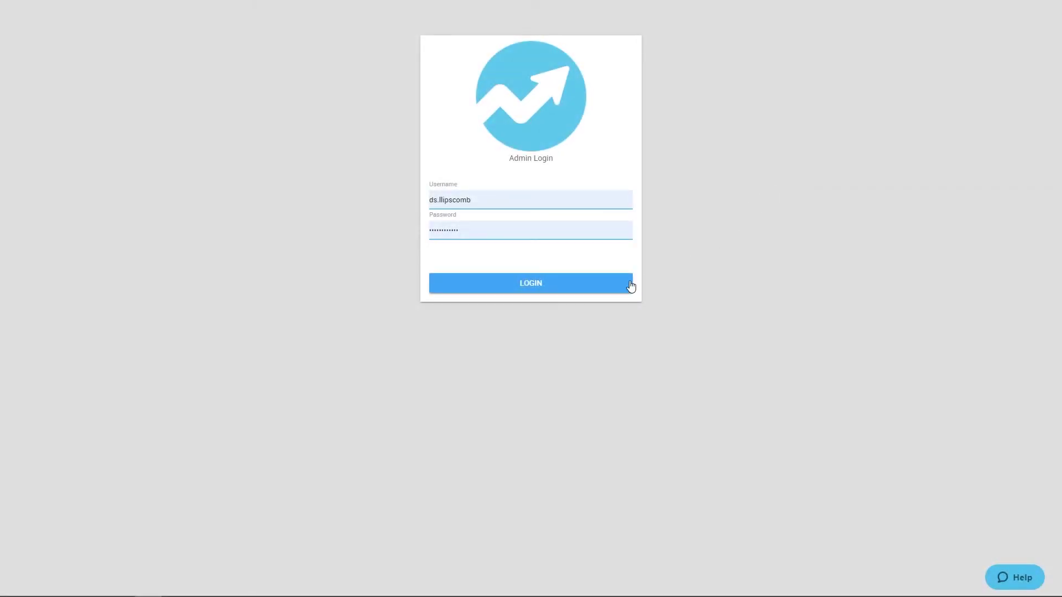
Step: Log in to the admin and open the Localization page under Content Management
left_click(631, 286)
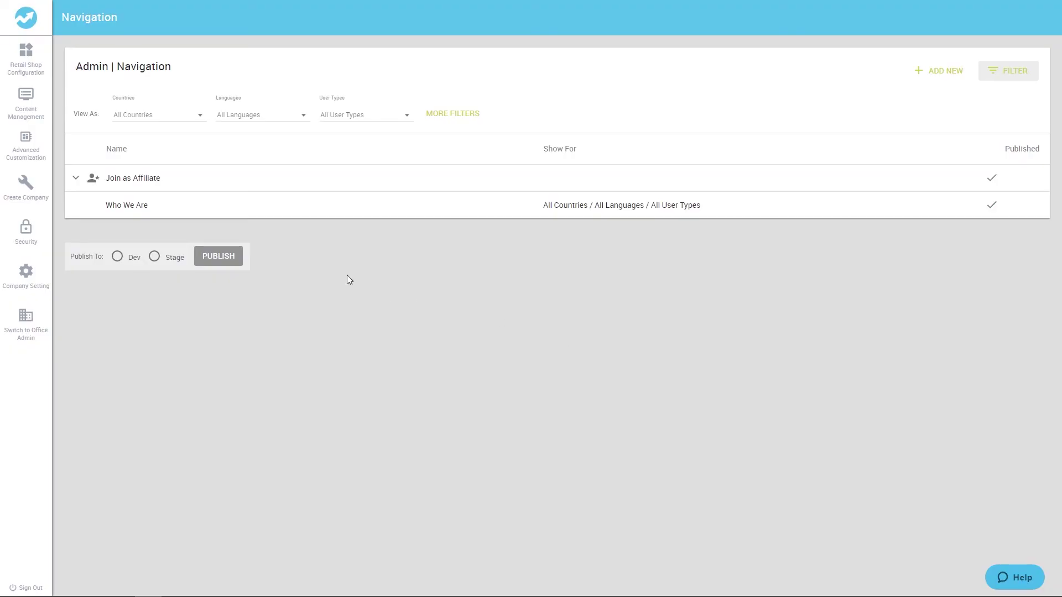
left_click(33, 112)
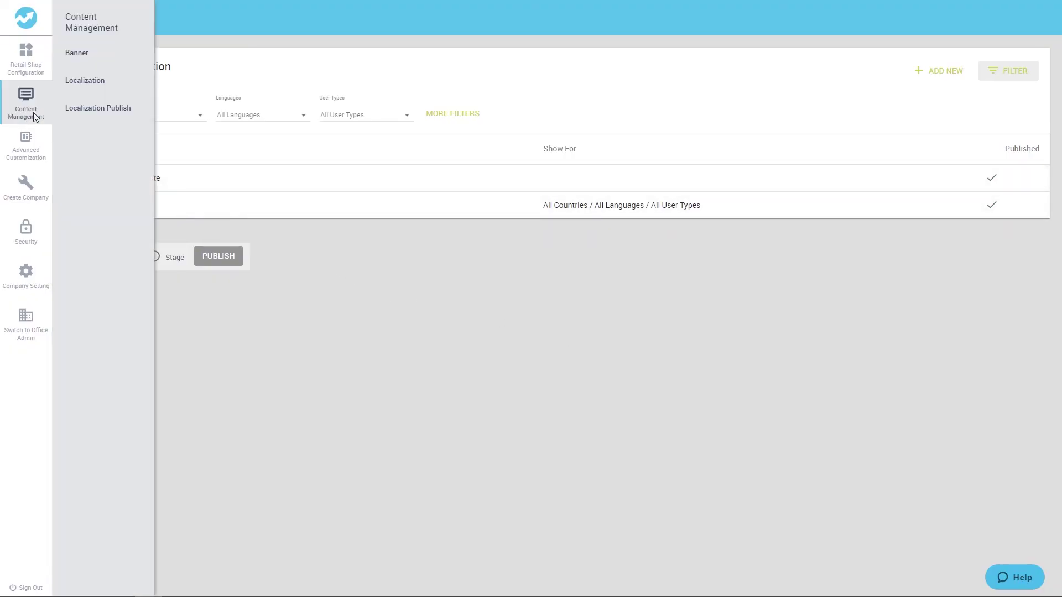
left_click(92, 87)
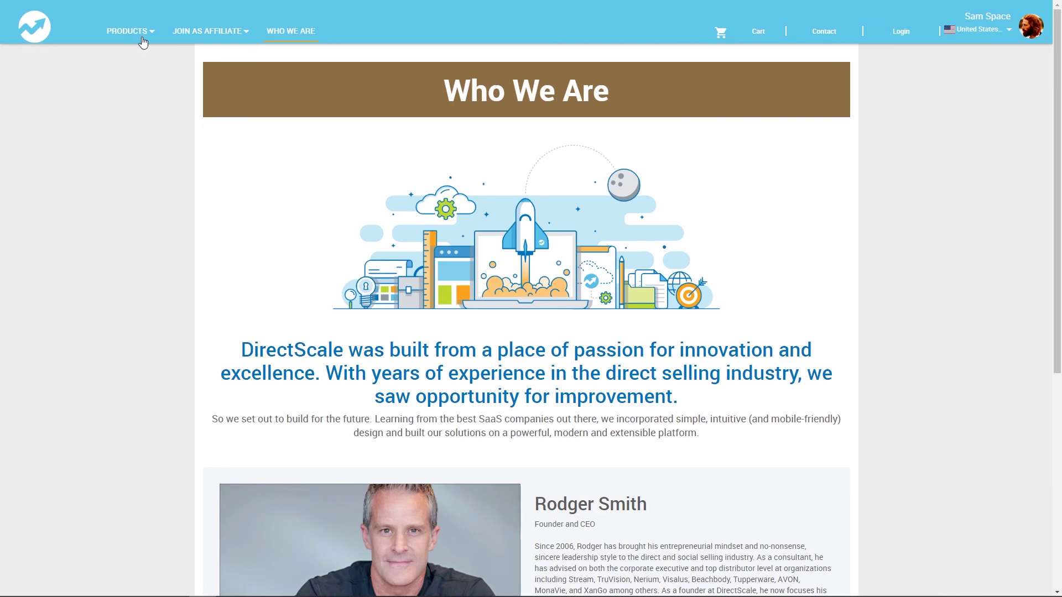
Step: Inspect the View All Products link under Products on the storefront to find its string key
mouse_move(133, 32)
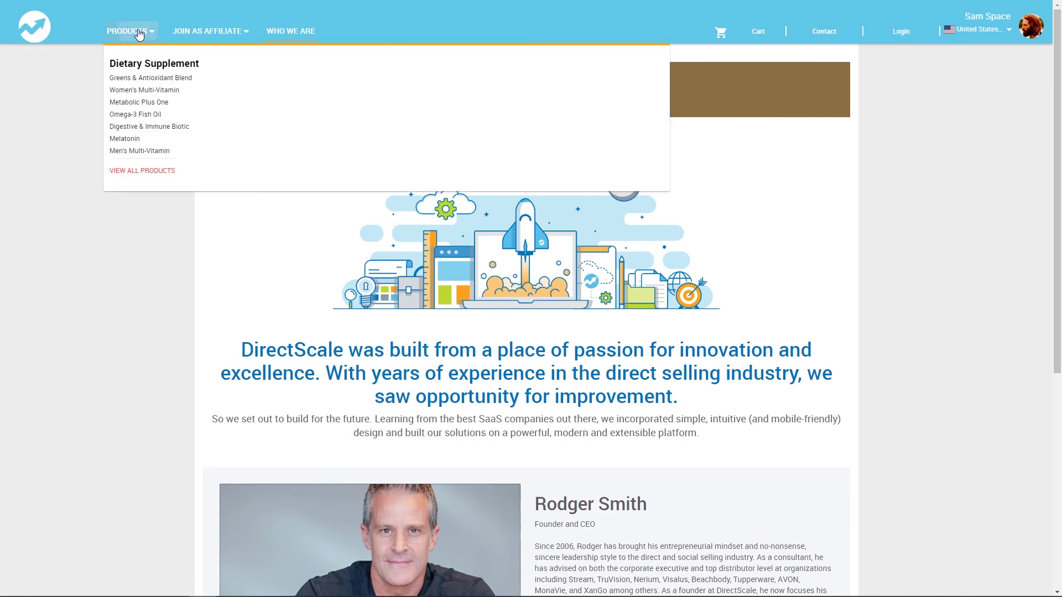
right_click(155, 174)
left_click(177, 319)
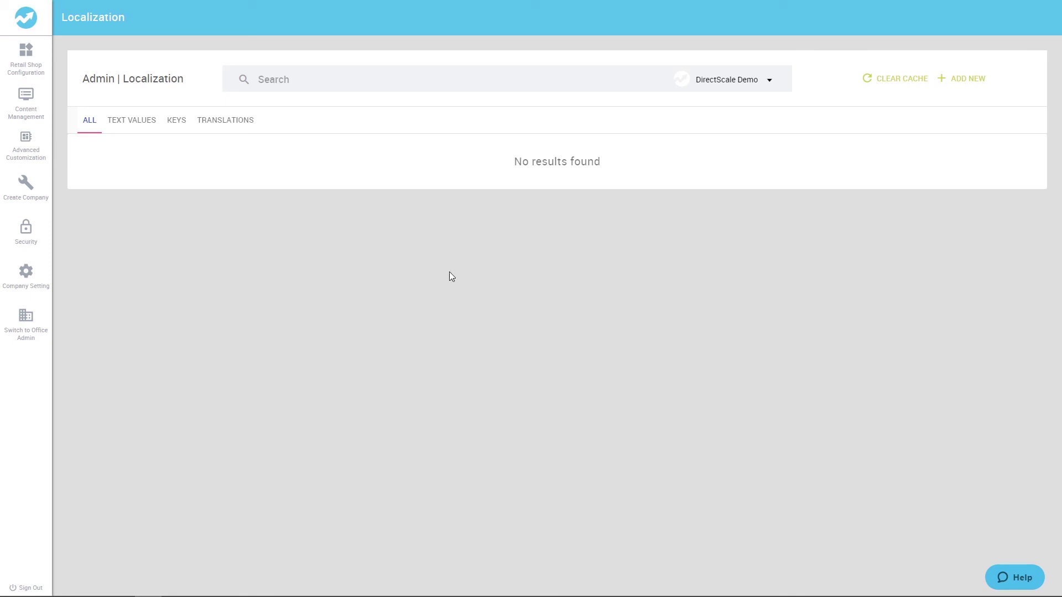
Step: Add a Retail string with key view_all_products and text value "View Products", and clear the localization cache
left_click(977, 81)
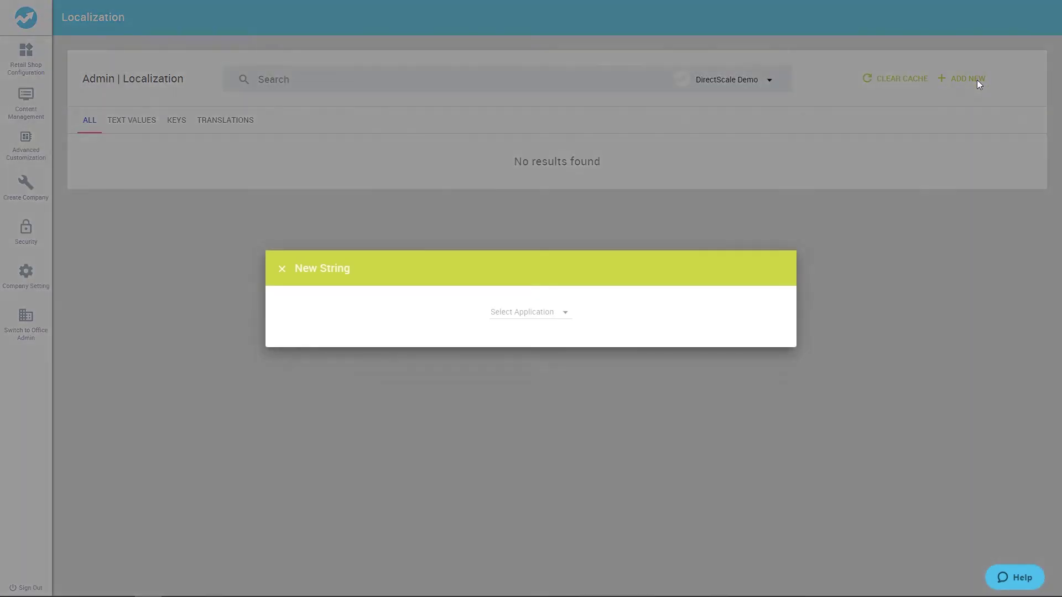
left_click(565, 313)
left_click(524, 319)
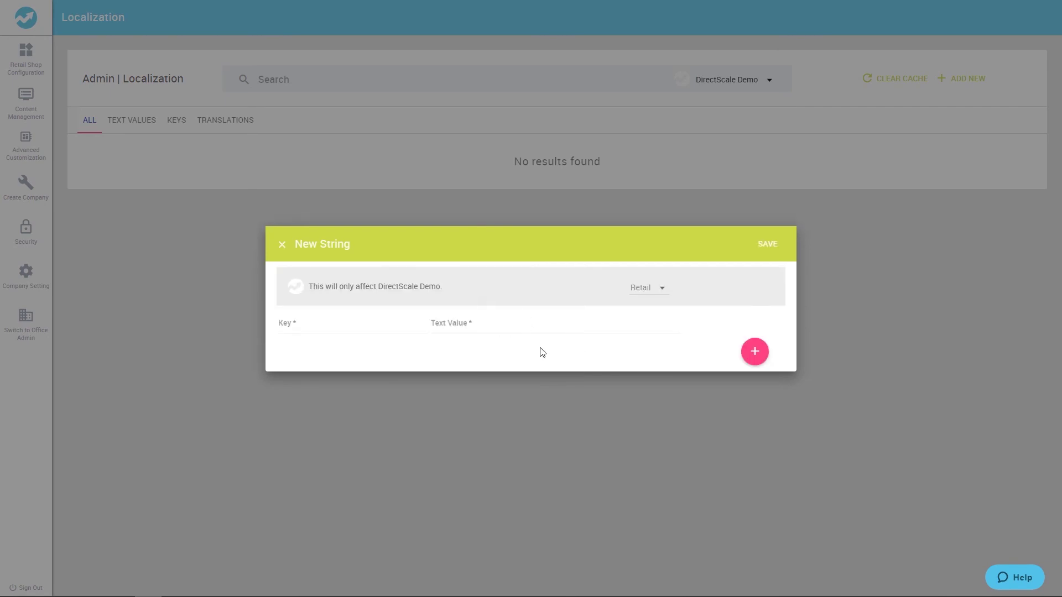
left_click(359, 326)
type("view_all_products")
left_click(441, 324)
type("View Products")
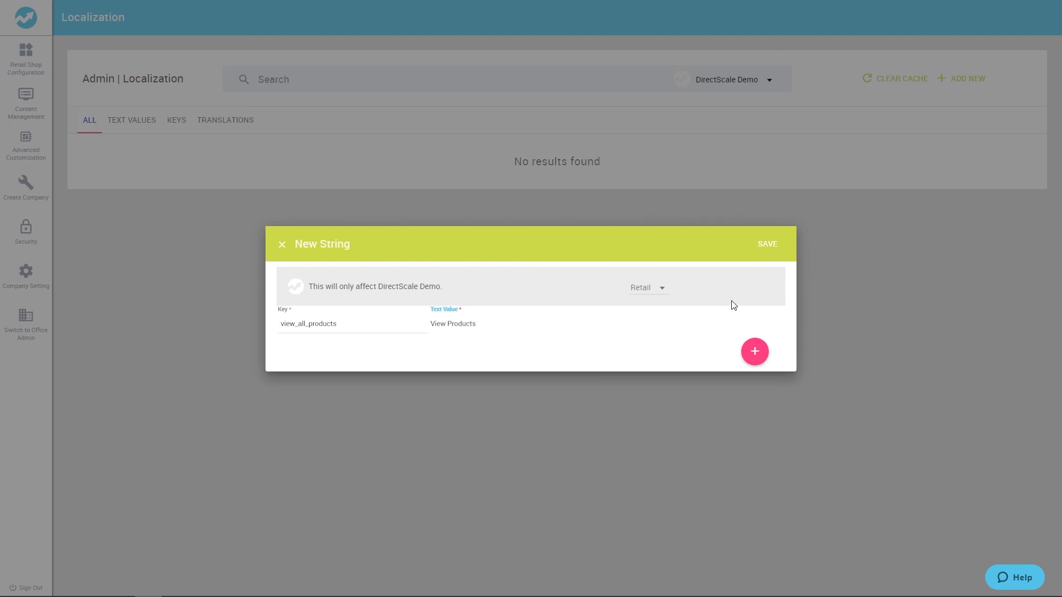
left_click(761, 244)
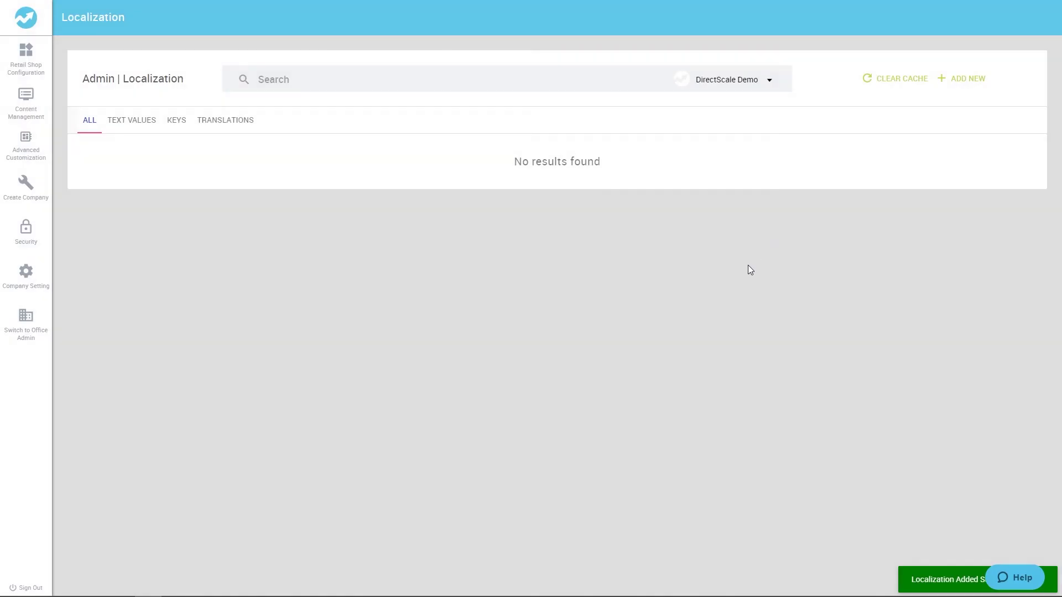
left_click(873, 86)
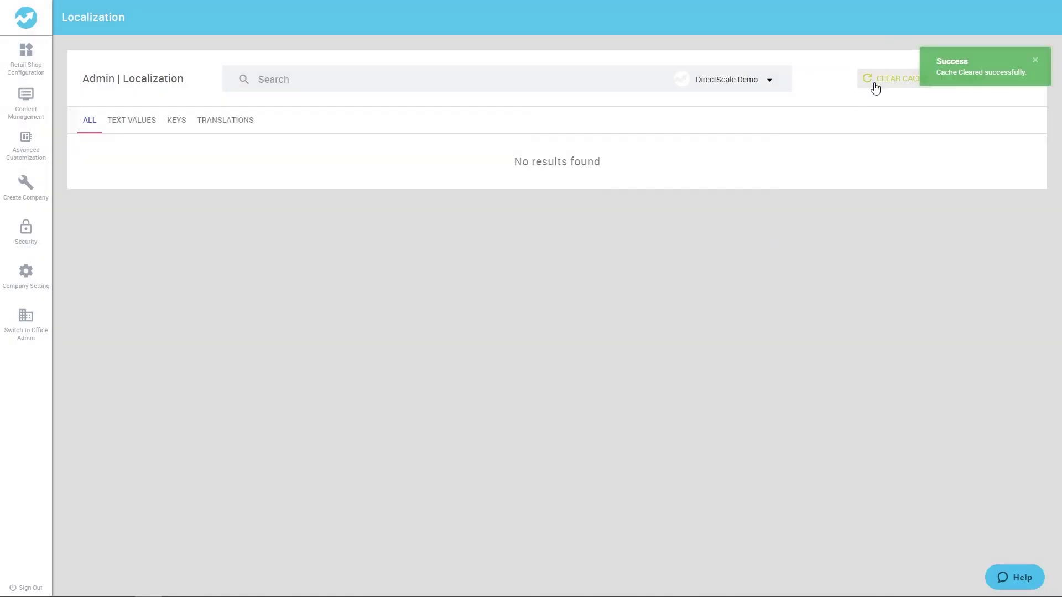
Step: Search the localization strings for view_all_products and check the Products listing on the storefront
left_click(304, 84)
type("view_all_products")
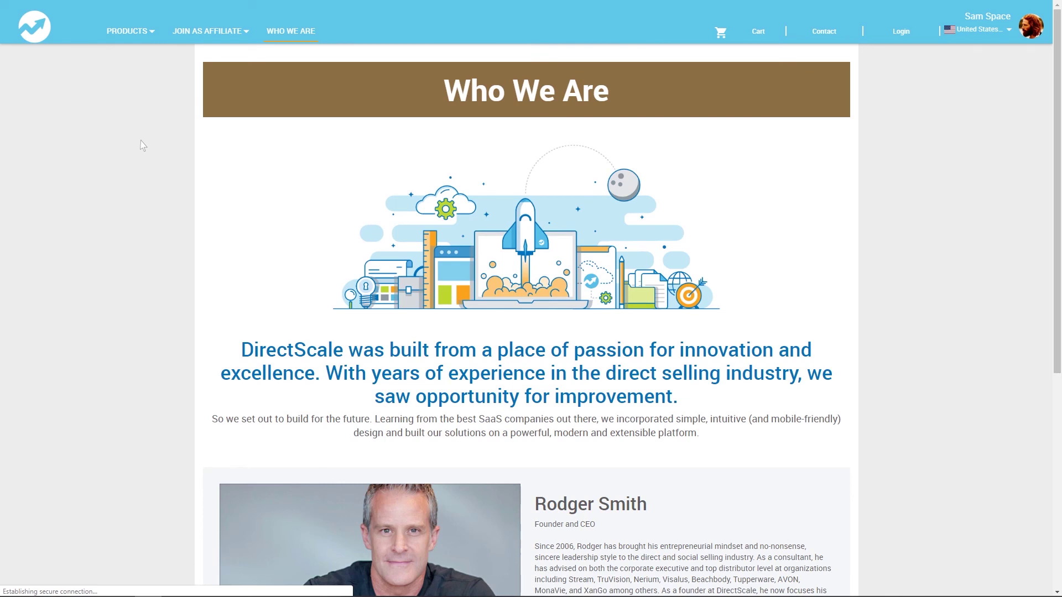
mouse_move(143, 43)
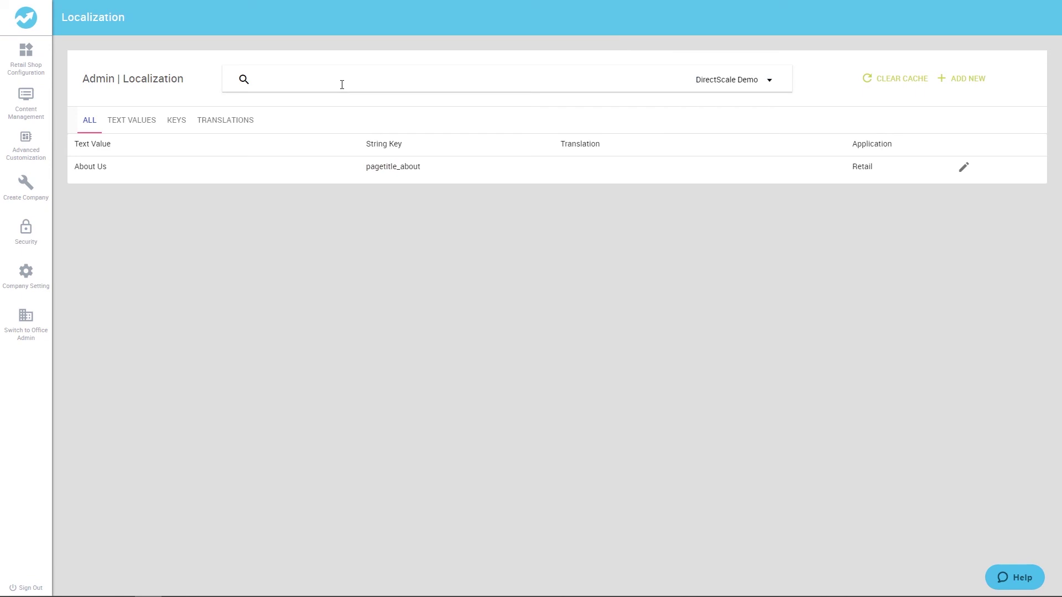
Step: Search the localization strings for "View" and filter the matches by text values, keys and translations
type("View")
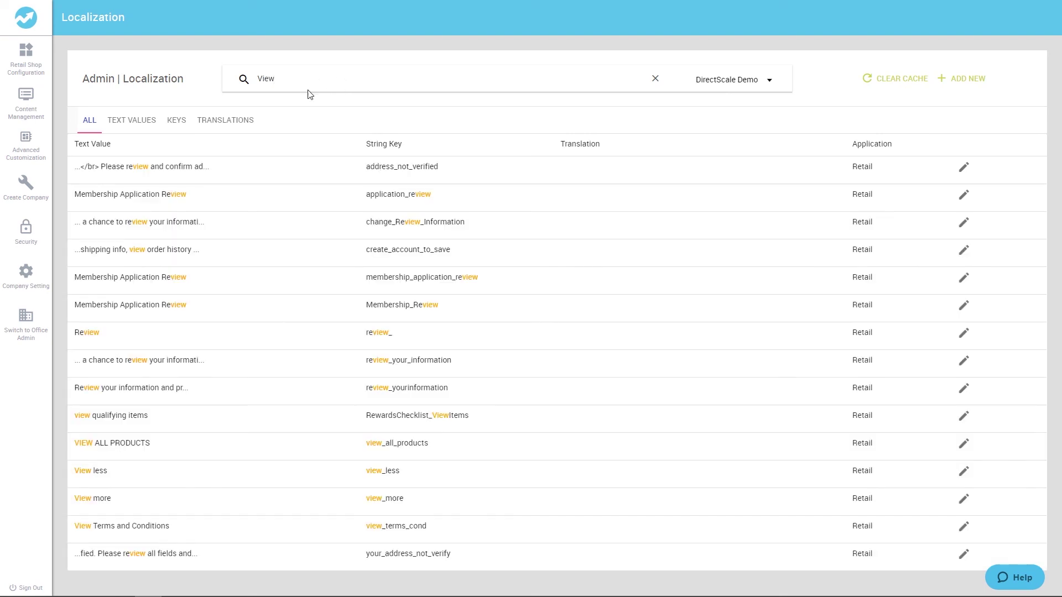
left_click(133, 122)
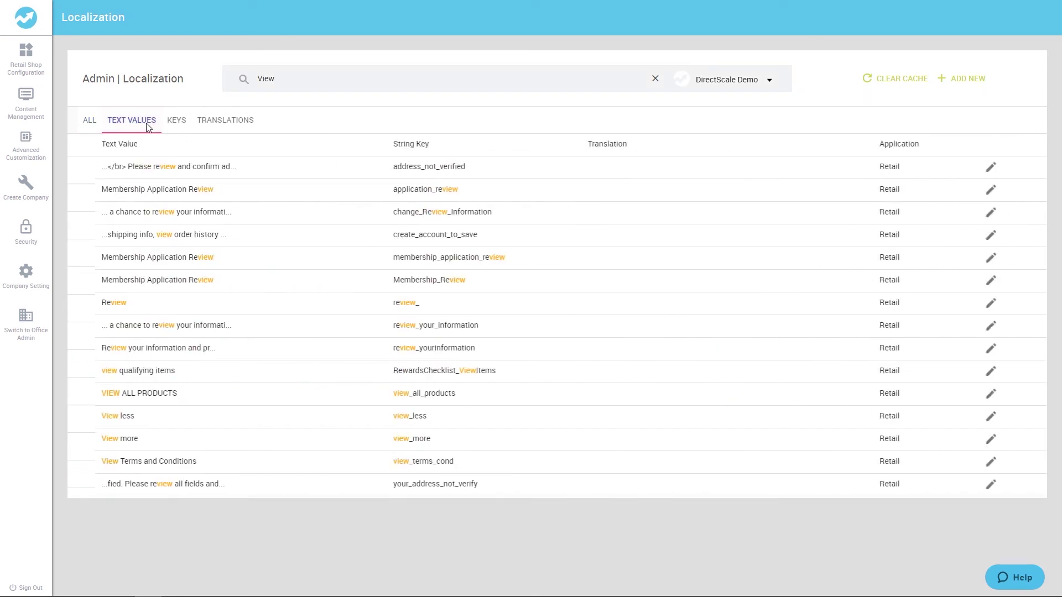
left_click(176, 122)
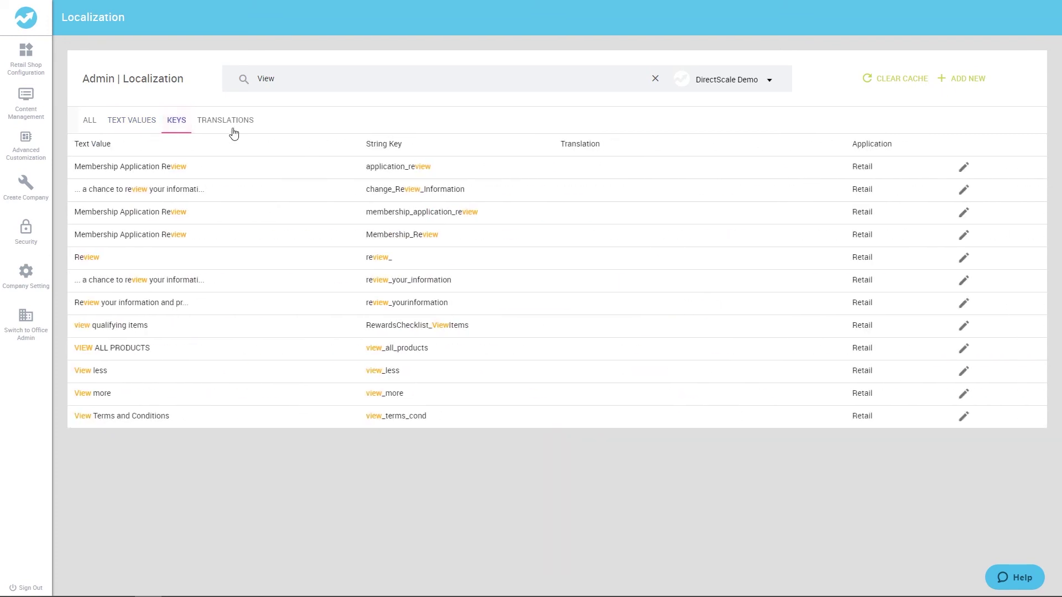
left_click(233, 132)
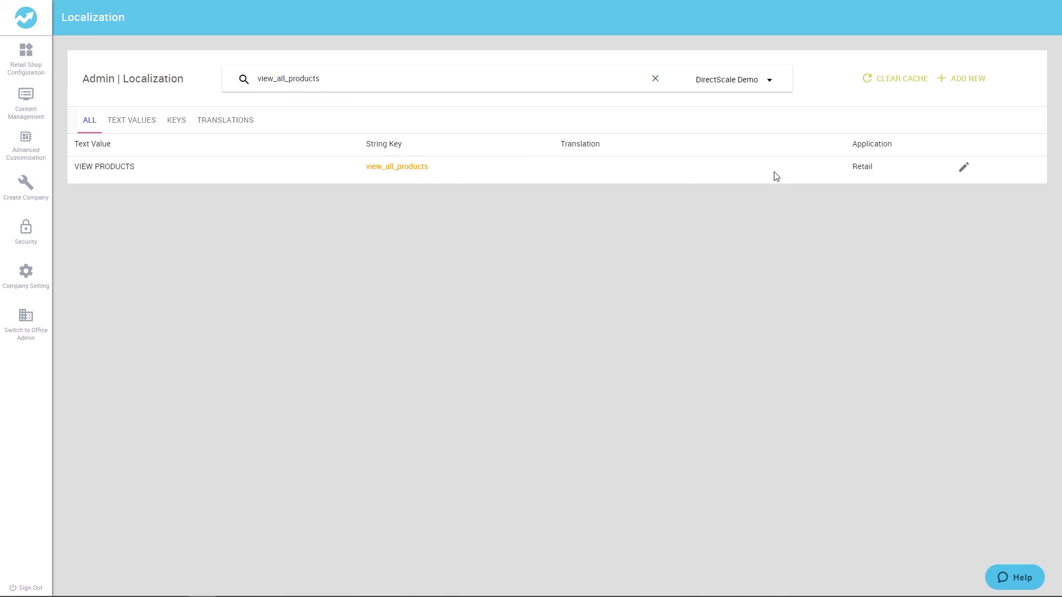
Step: Set the text value of the view_all_products string to "VIEW ALL PRODUCTS", save it and clear the localization cache
left_click(962, 170)
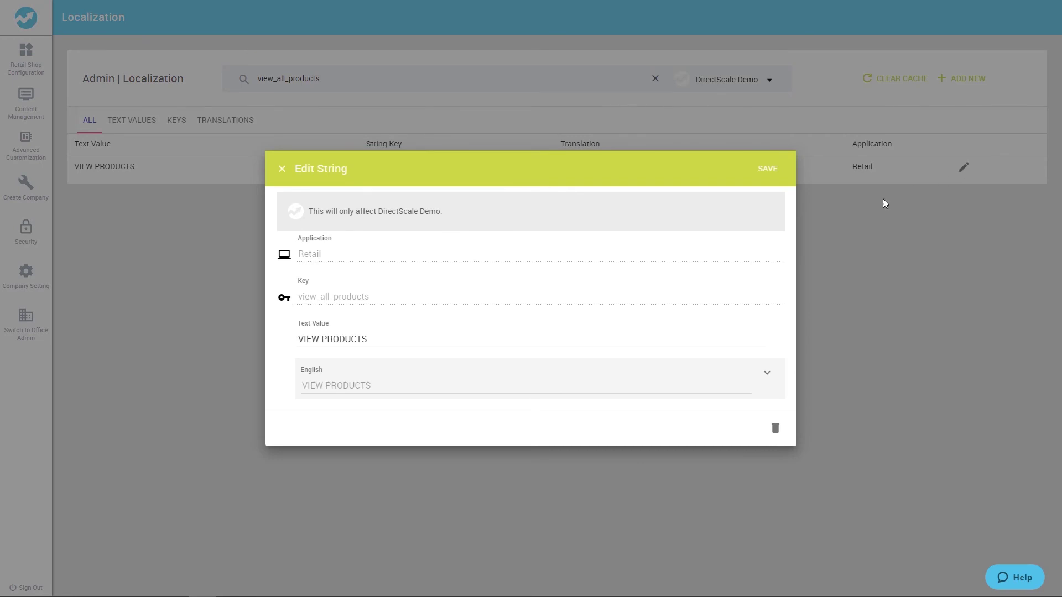
left_click(450, 341)
left_click(320, 341)
type("ALL")
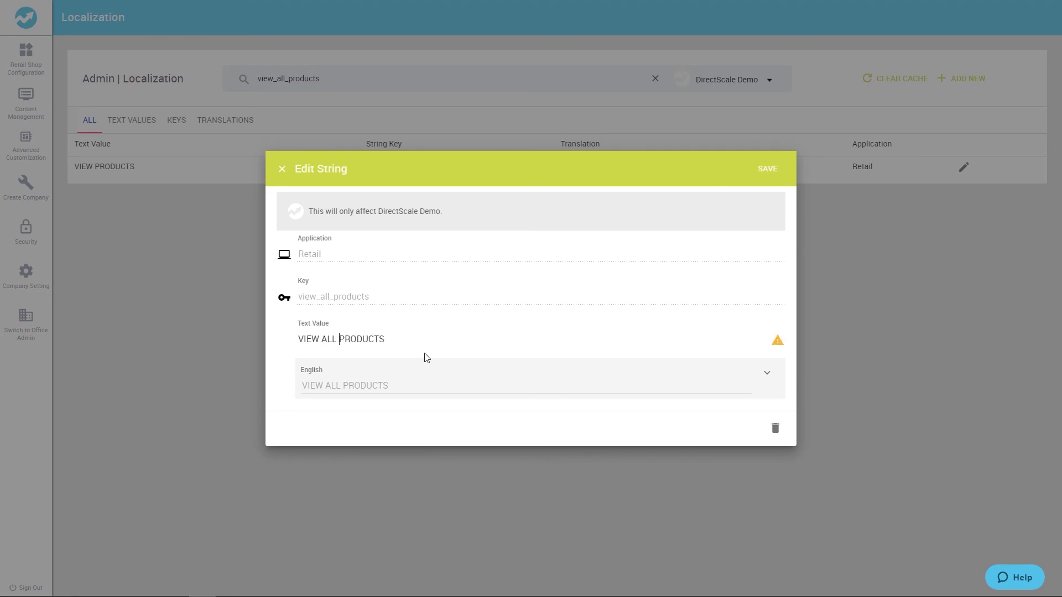
left_click(768, 373)
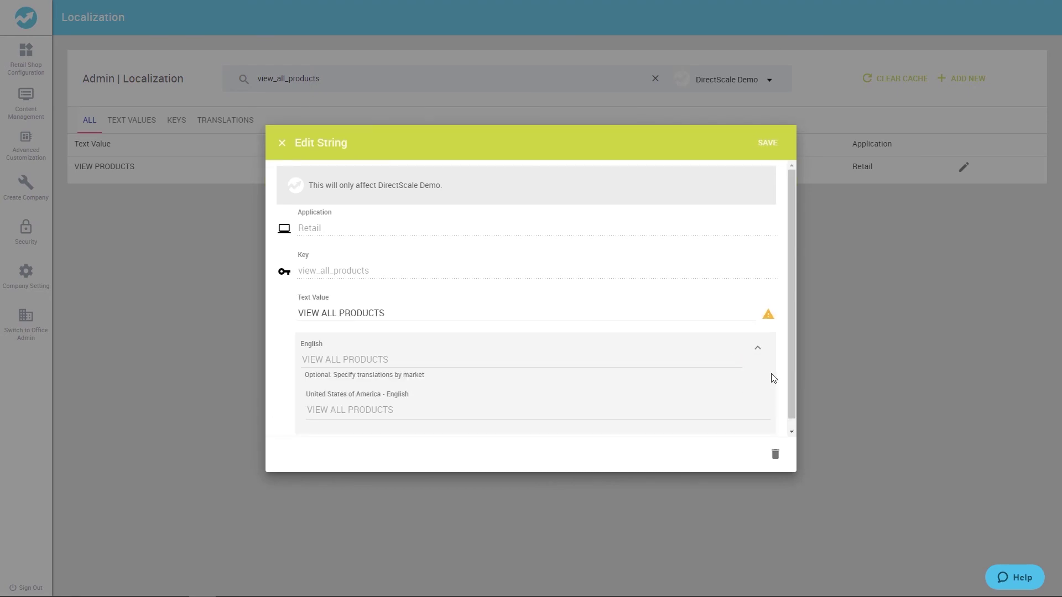
left_click(758, 348)
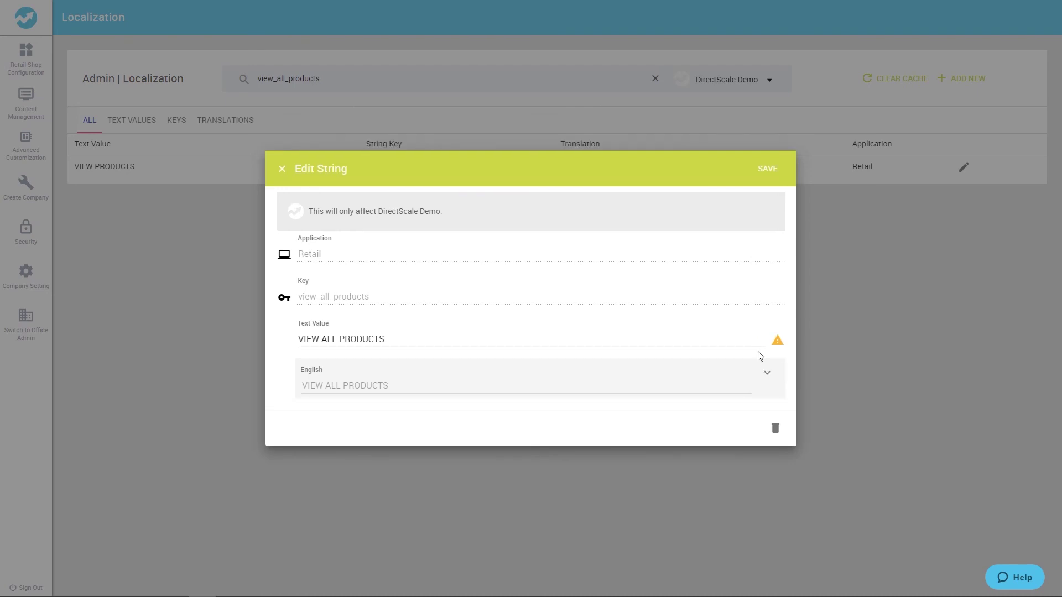
left_click(767, 169)
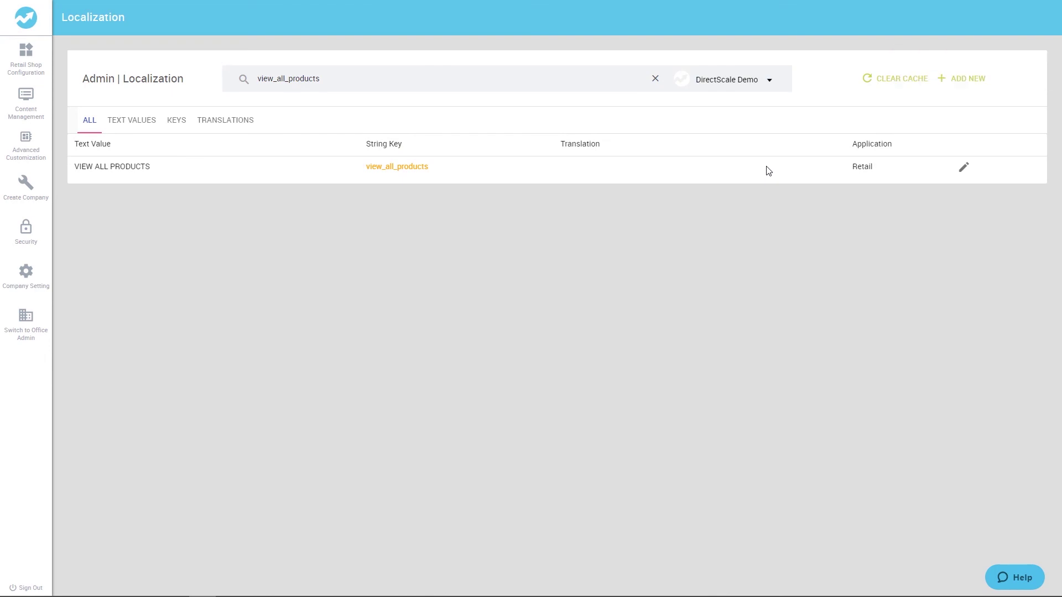
left_click(876, 80)
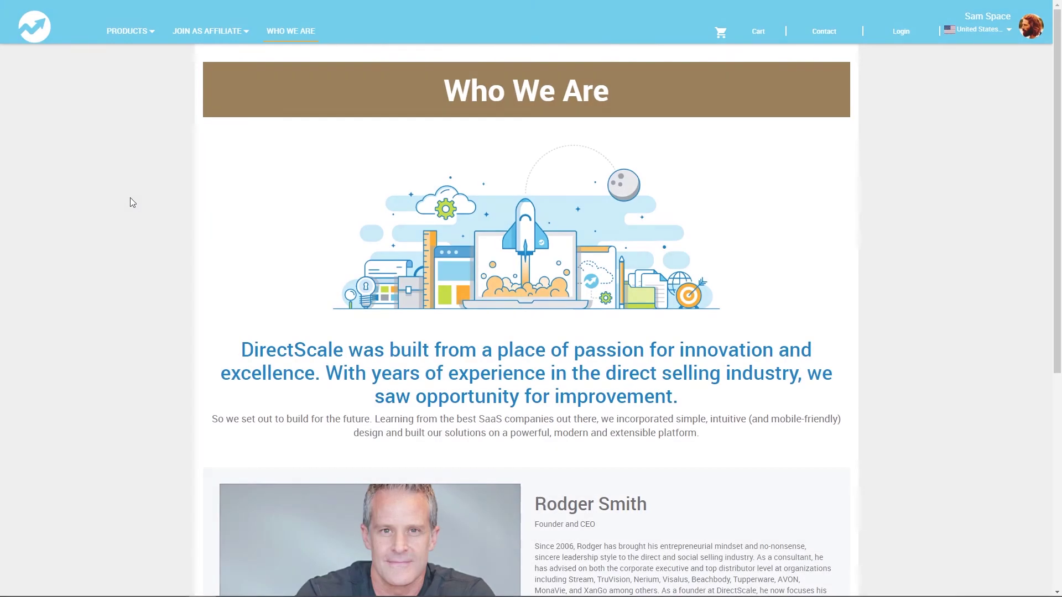
mouse_move(128, 33)
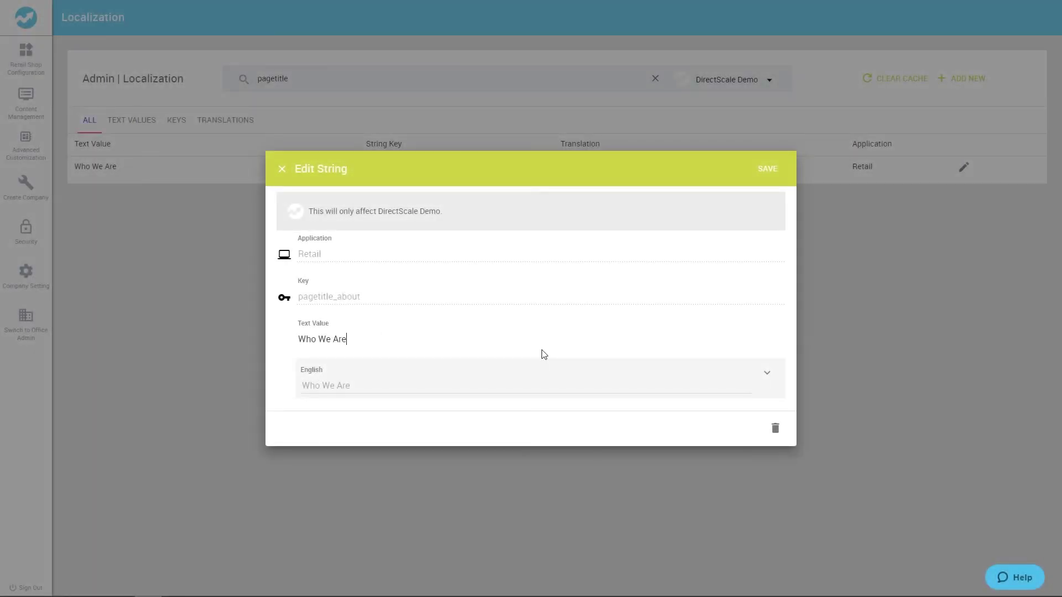
Step: Change the pagetitle_about string's text value to "About Us"
key("BackSpace")
key("BackSpace")
key("BackSpace")
key("BackSpace")
key("BackSpace")
key("BackSpace")
key("BackSpace")
key("BackSpace")
key("BackSpace")
type("About Us")
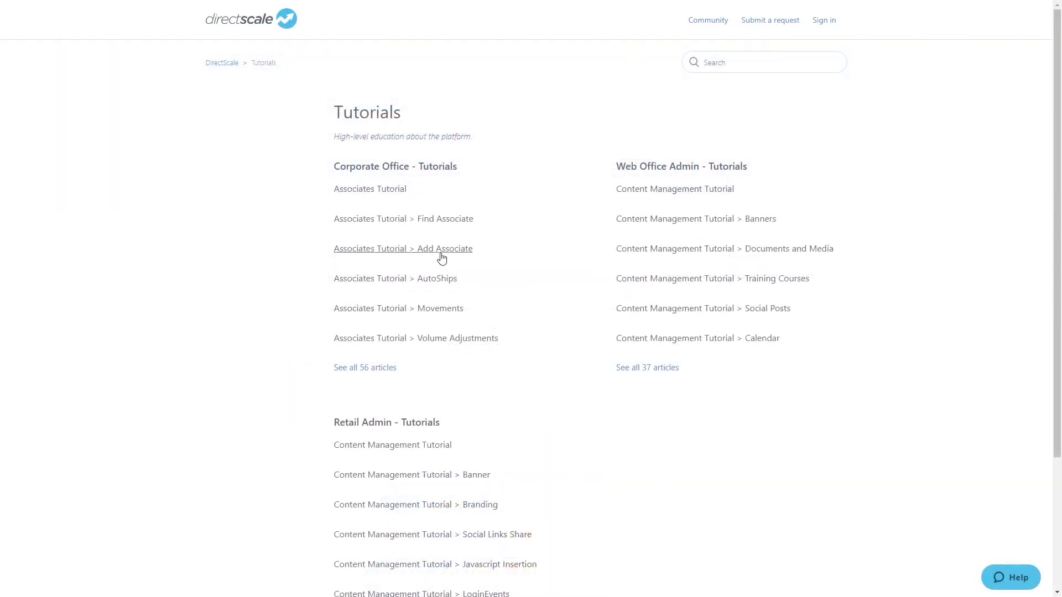
Step: Open the Add Associate tutorial and enter the help question "How to add a new market?"
left_click(426, 255)
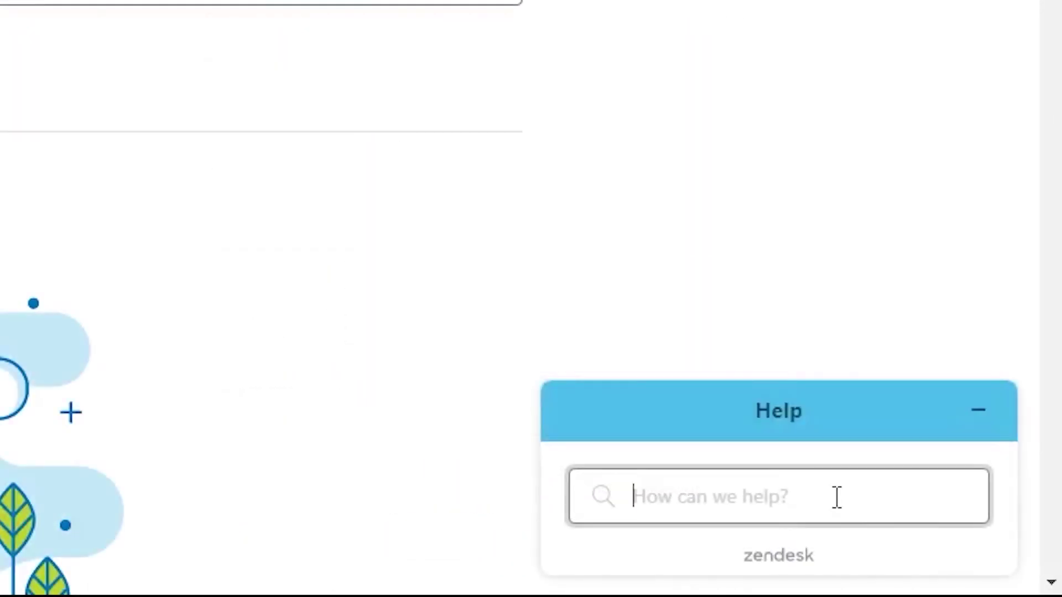
type("How to add a new market?")
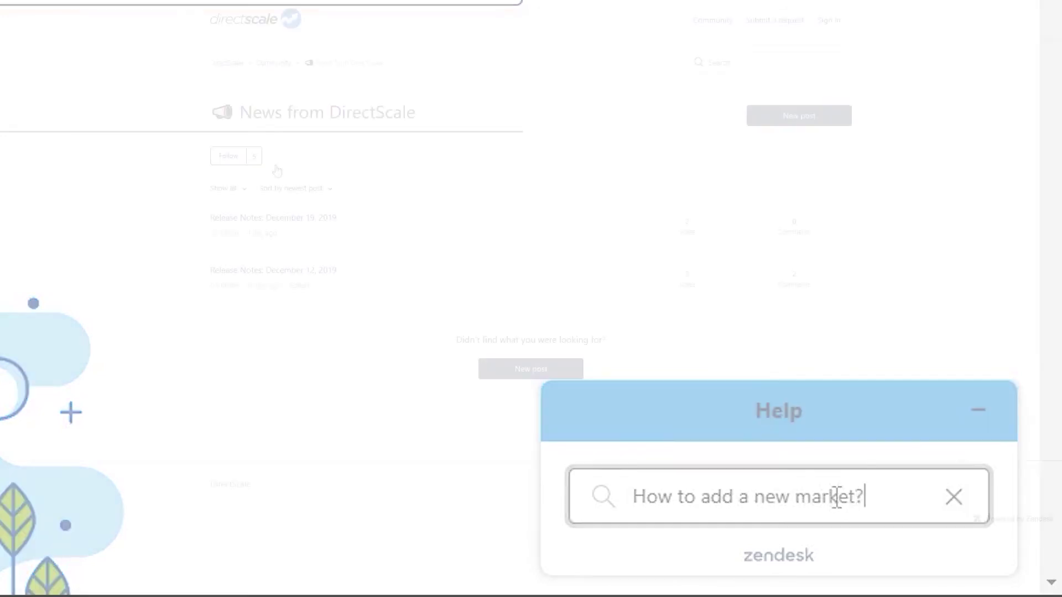
Step: Open the December 12, 2019 release notes and read through the new features and bug fixes
left_click(327, 271)
scroll(631, 310, "down", 9)
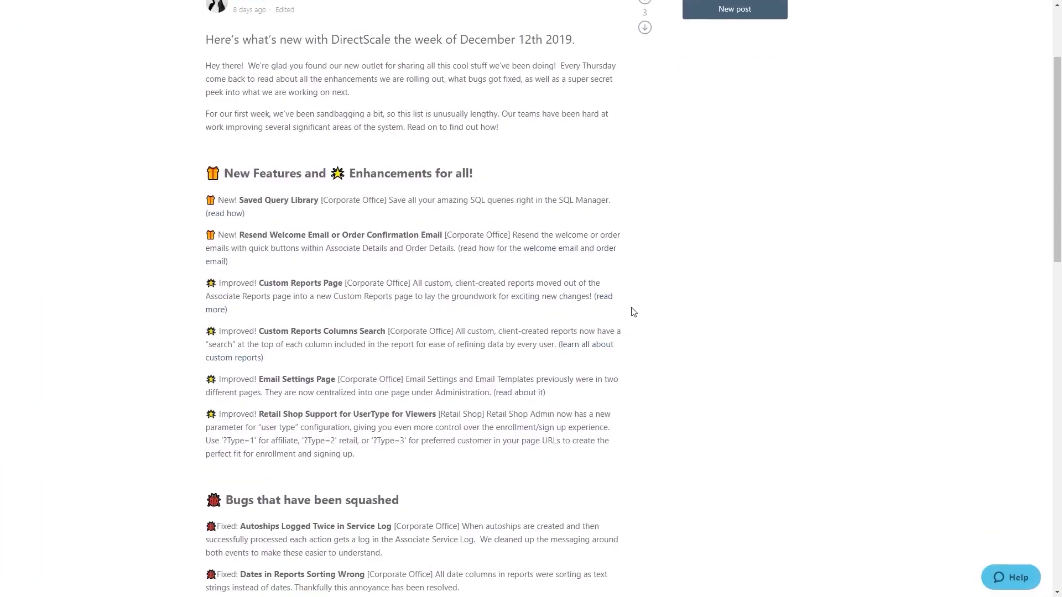